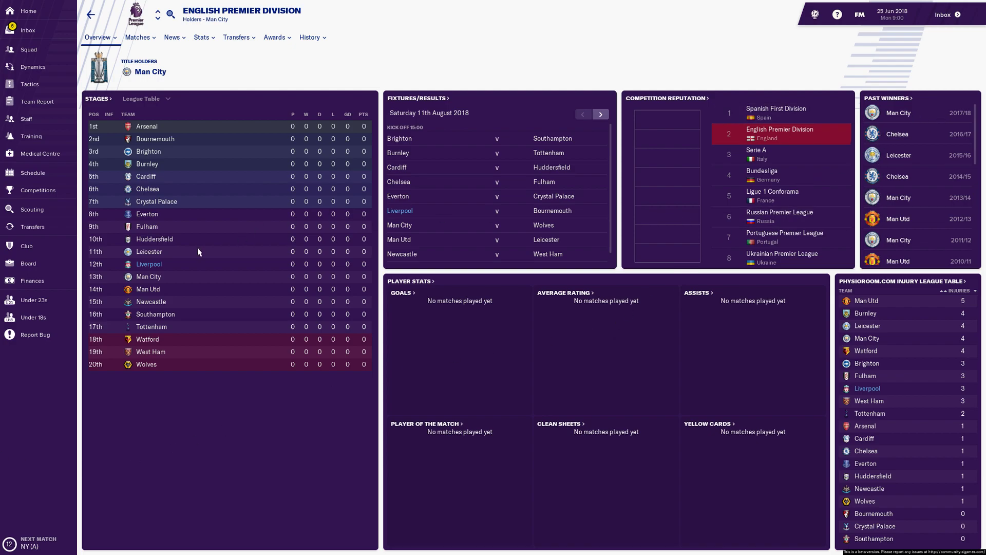
Check Liverpool's club profile, then browse the interface, match, format and overview preferences
{"action": "left_click", "coordinate": [154, 264]}
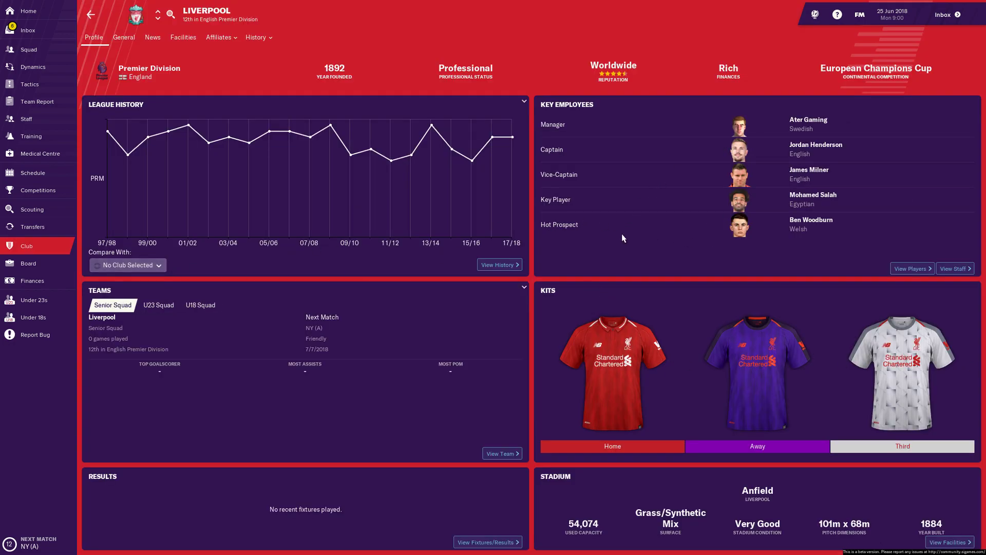
{"action": "key", "text": "BackSpace"}
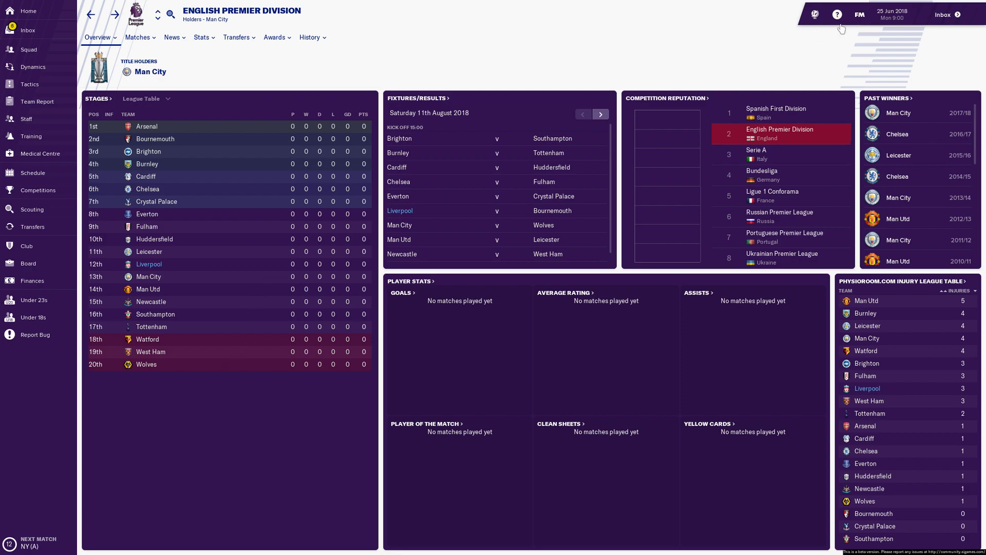
{"action": "left_click", "coordinate": [859, 15]}
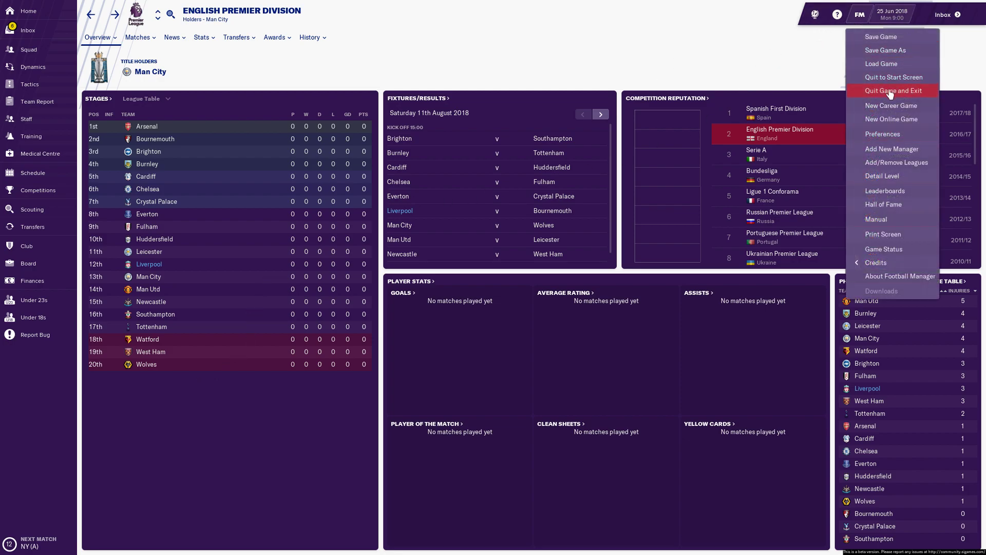
{"action": "left_click", "coordinate": [888, 138]}
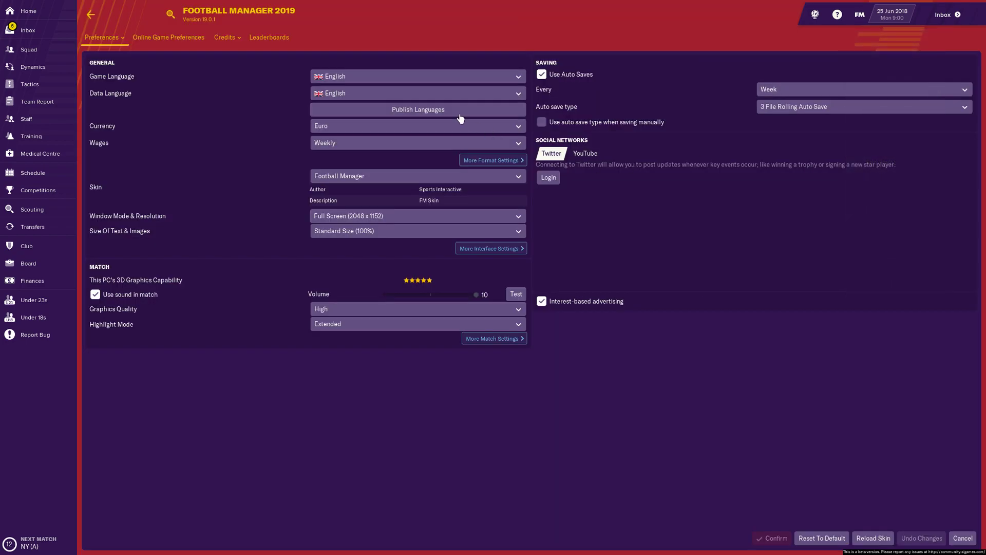
{"action": "mouse_move", "coordinate": [119, 41]}
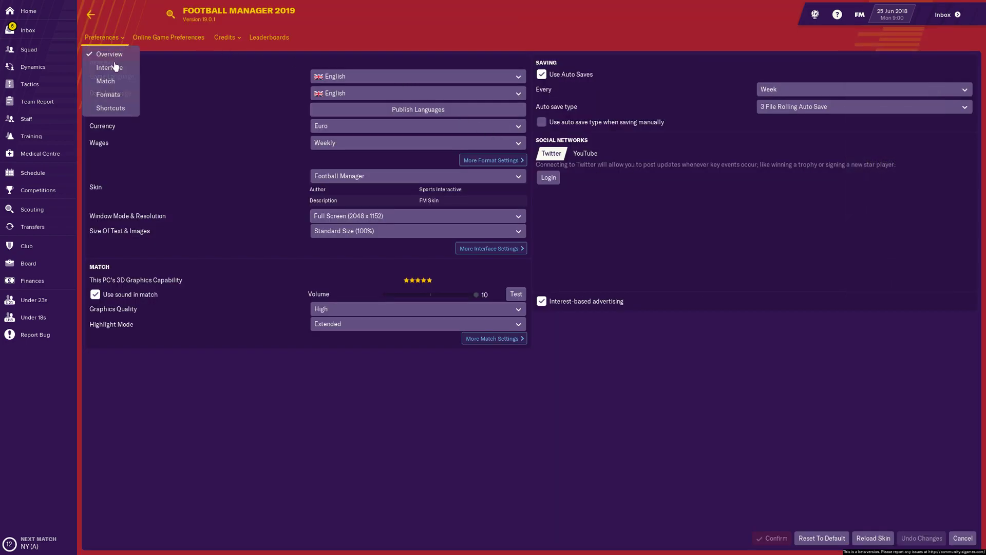
{"action": "left_click", "coordinate": [114, 68]}
{"action": "left_click", "coordinate": [121, 83]}
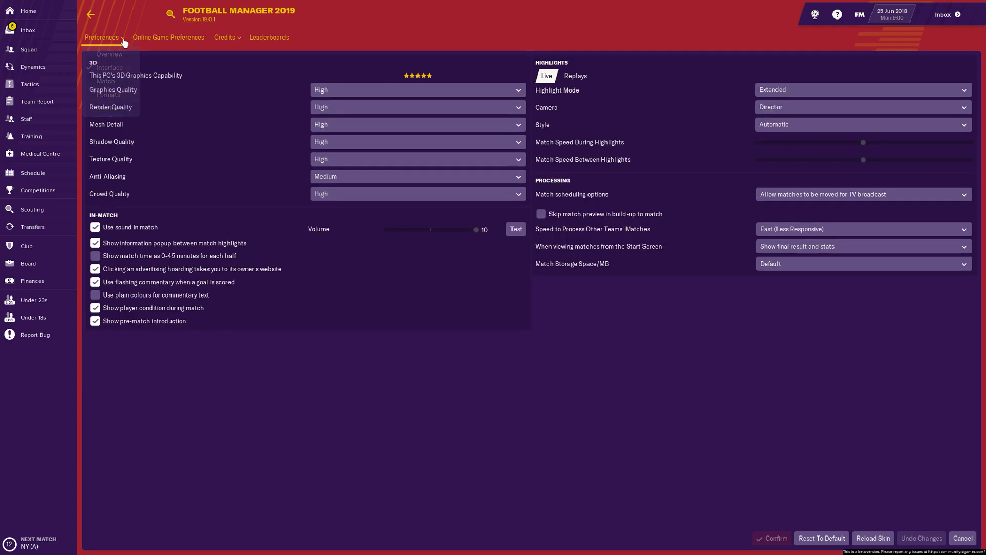
{"action": "mouse_move", "coordinate": [124, 40]}
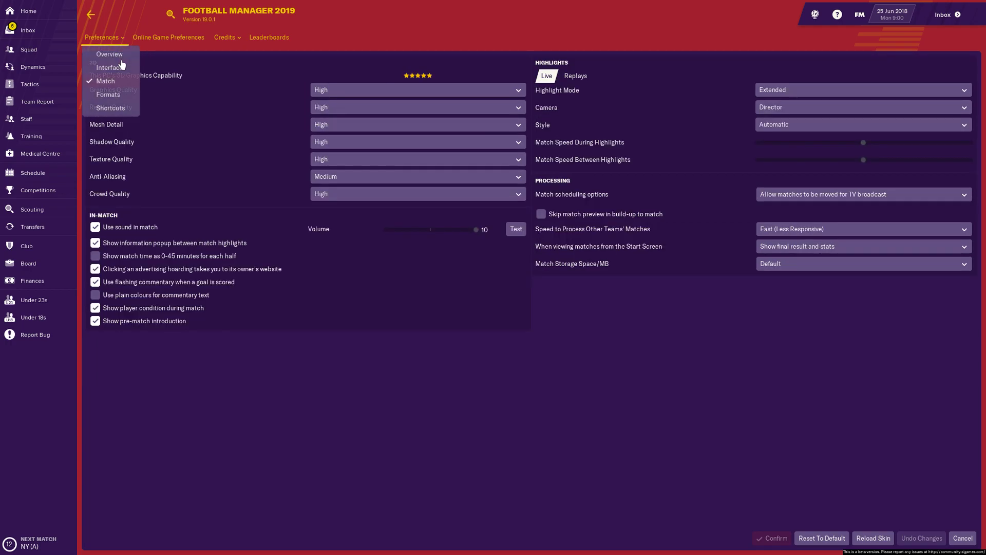
{"action": "left_click", "coordinate": [119, 93]}
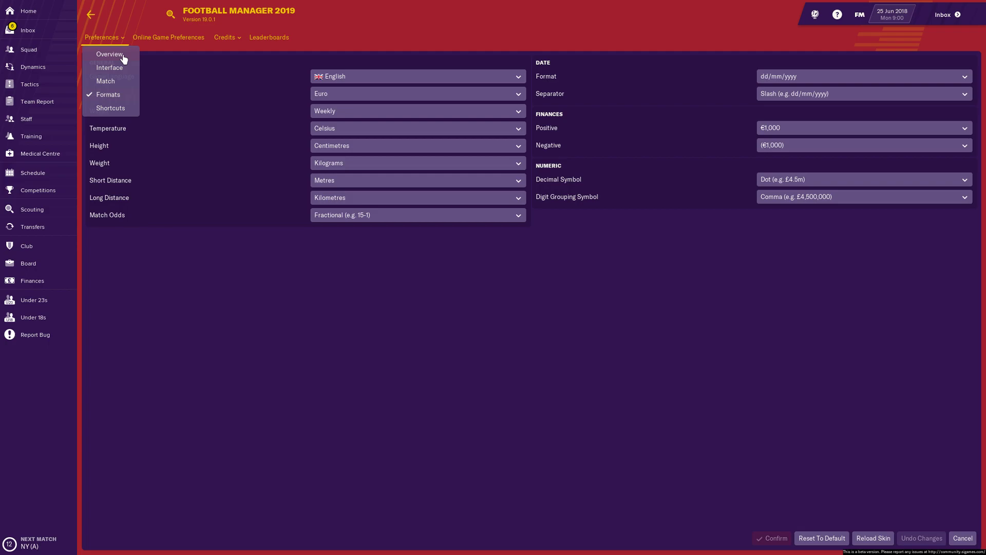
{"action": "left_click", "coordinate": [124, 57]}
{"action": "left_click", "coordinate": [962, 538]}
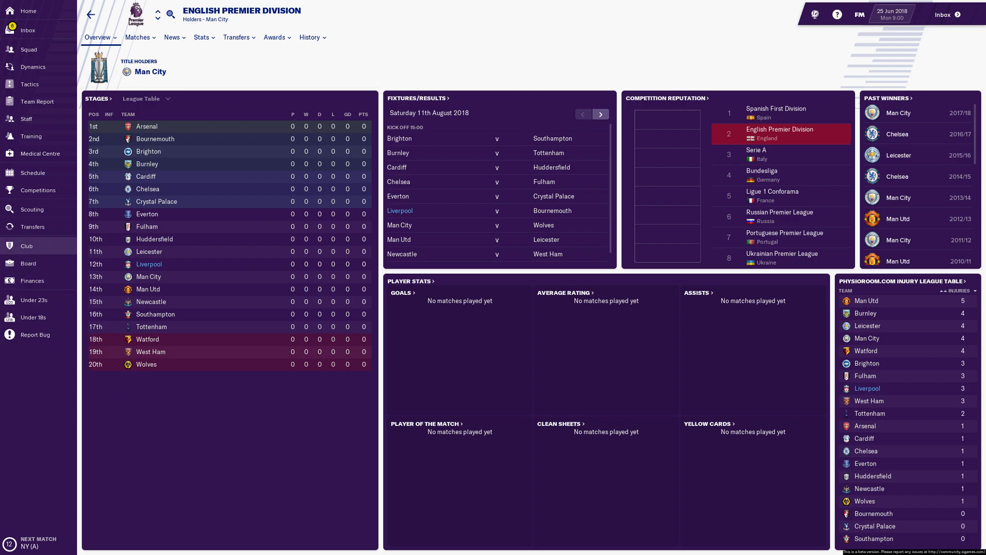
In File Explorer, open Documents > Sports Interactive > Football Manager 2019, then return to Sports Interactive
{"action": "key", "text": "alt+Tab"}
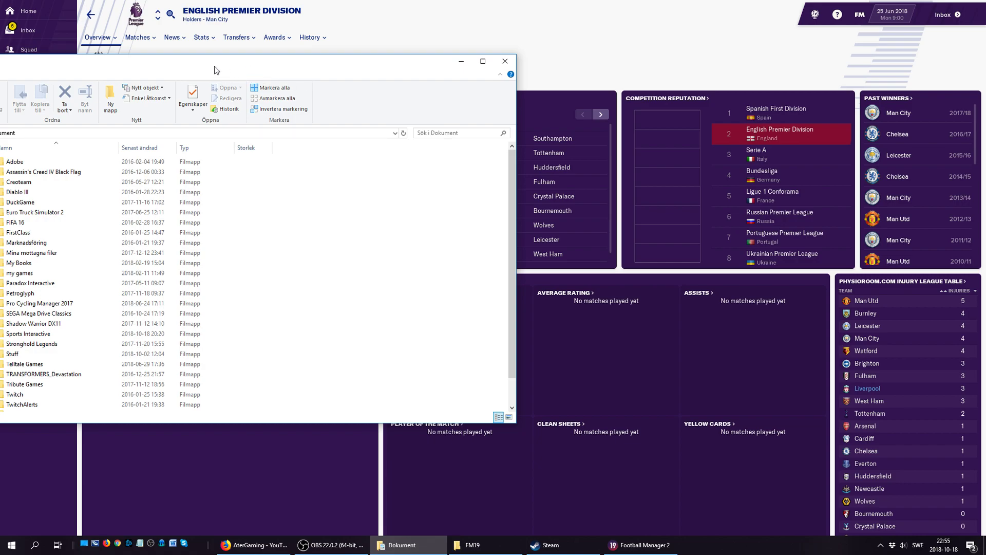
{"action": "left_click_drag", "start_coordinate": [215, 70], "coordinate": [378, 58]}
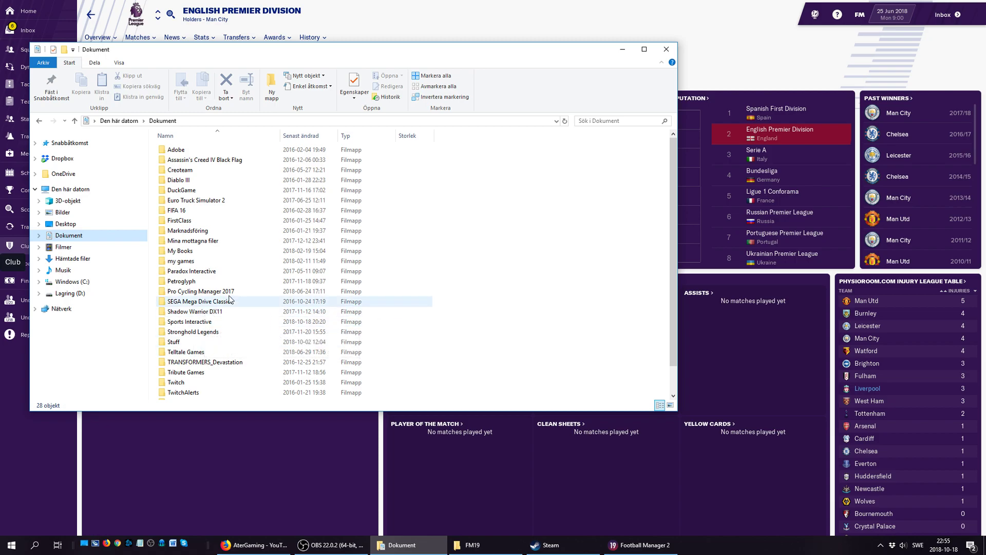
{"action": "left_click", "coordinate": [206, 323]}
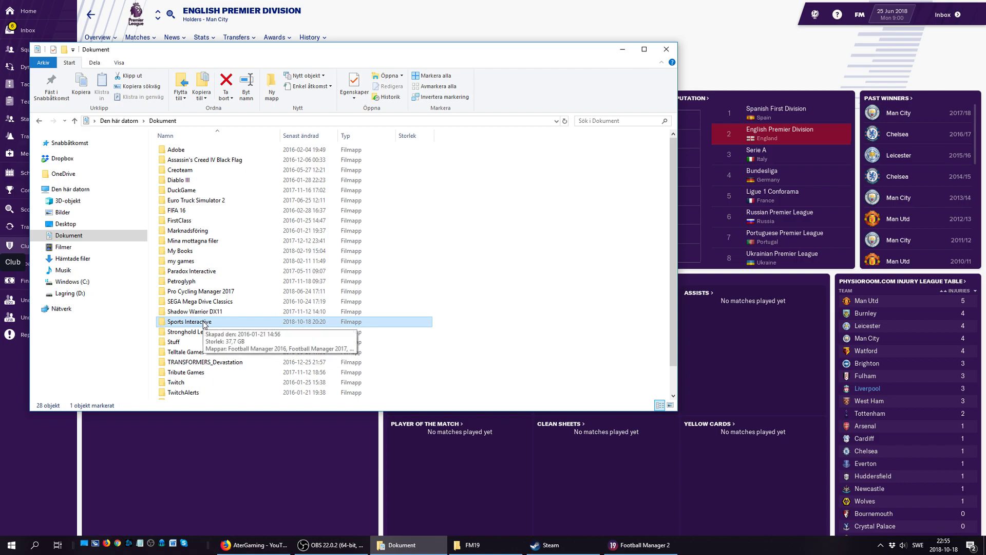
{"action": "double_click", "coordinate": [203, 322]}
{"action": "left_click", "coordinate": [207, 183]}
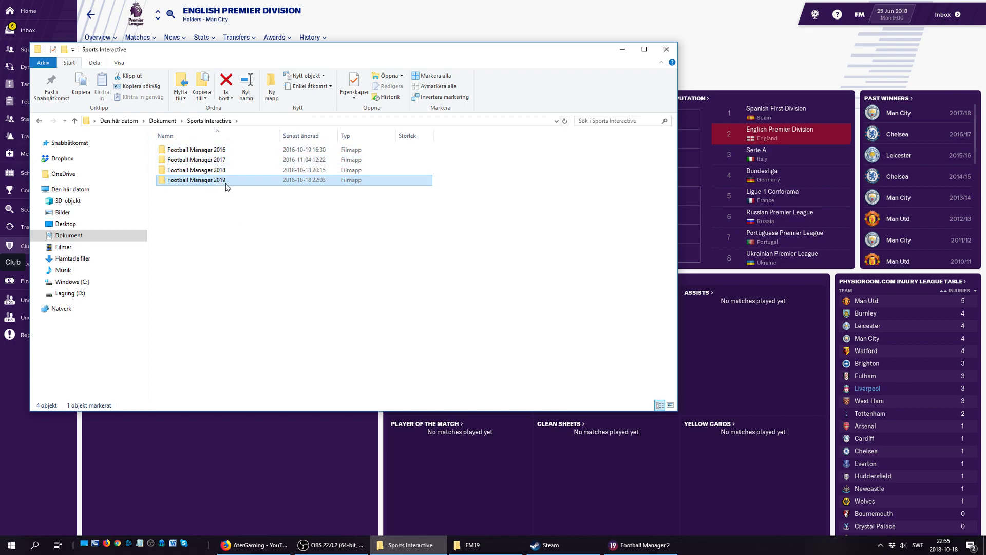
{"action": "double_click", "coordinate": [198, 181]}
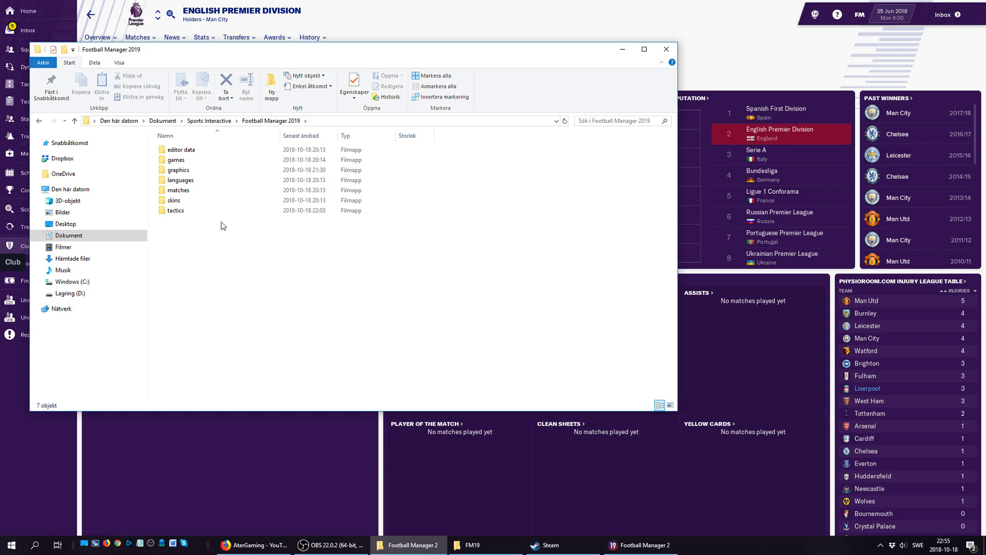
{"action": "key", "text": "alt+Up"}
{"action": "key", "text": "alt+Up"}
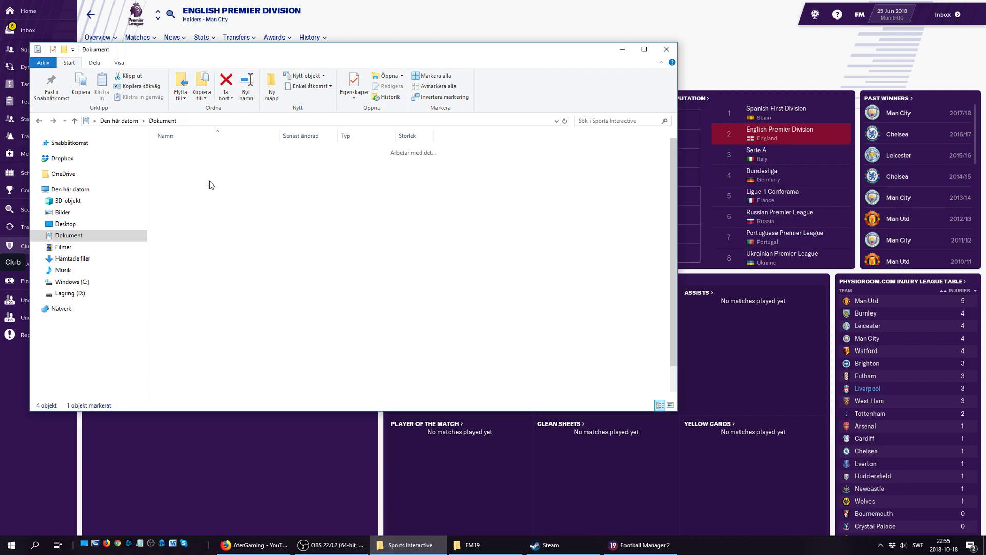
{"action": "key", "text": "Return"}
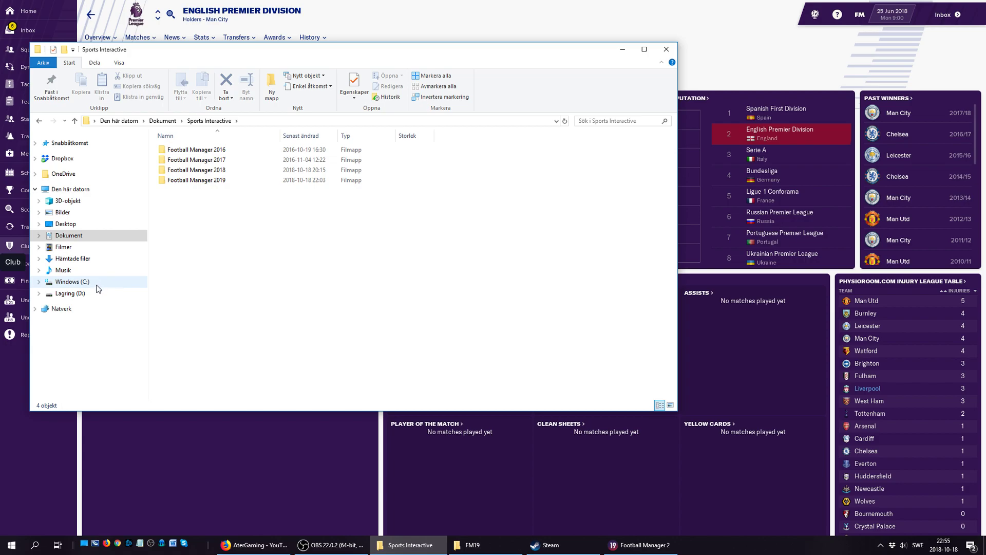
Browse to Sports Interactive > Football Manager 2019 on the Lagring (D:) drive
{"action": "left_click", "coordinate": [67, 297]}
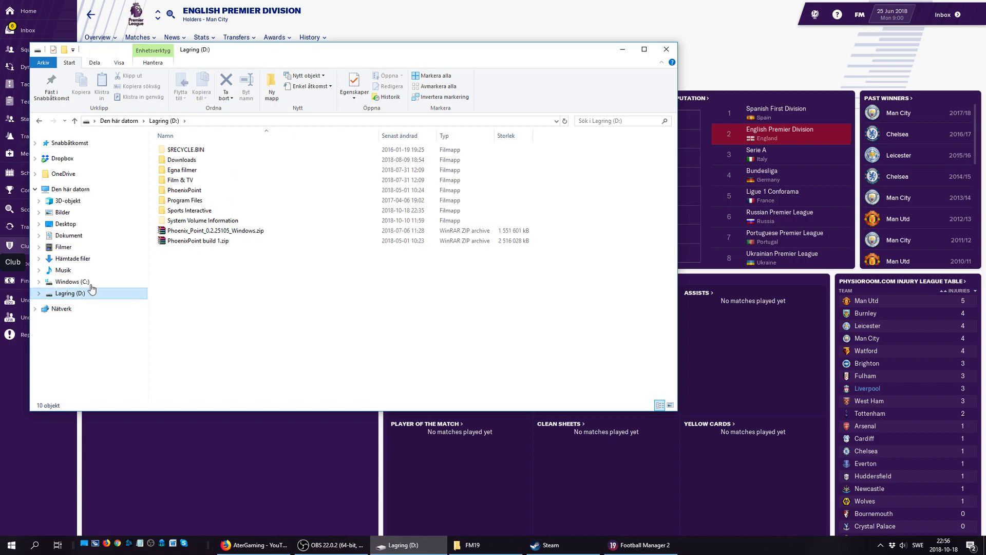
{"action": "double_click", "coordinate": [191, 211]}
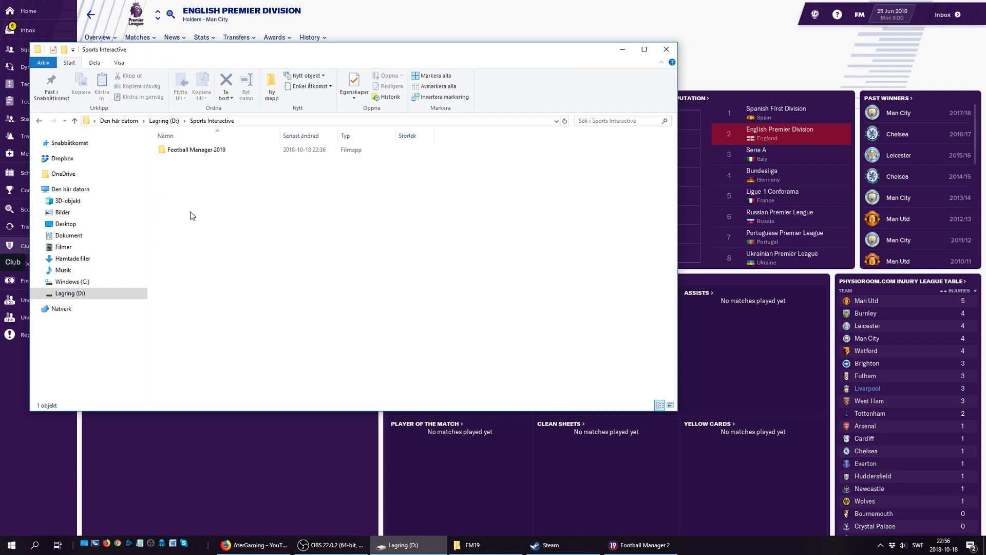
{"action": "double_click", "coordinate": [216, 155]}
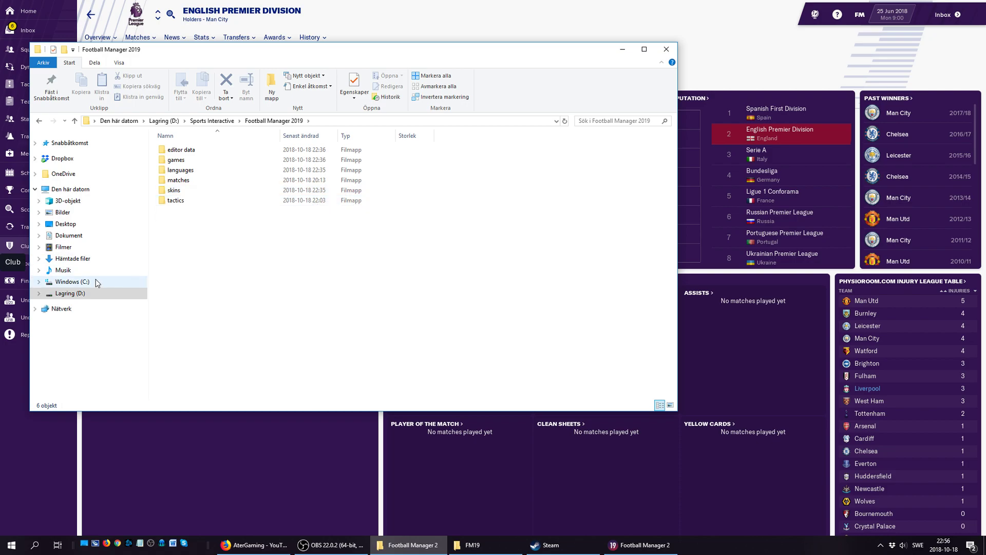
Open the launch options from Football Manager 2019's properties in Steam
{"action": "left_click", "coordinate": [561, 549]}
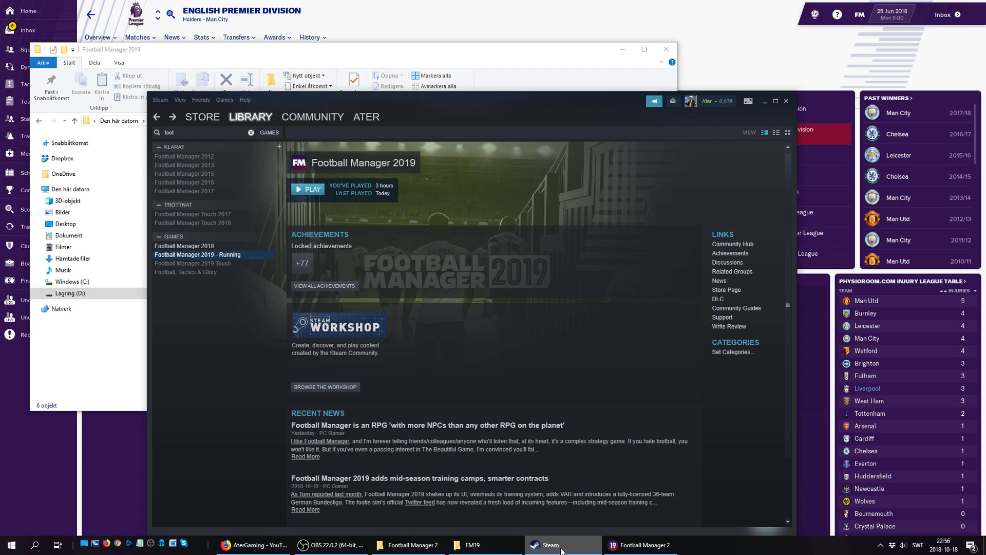
{"action": "right_click", "coordinate": [191, 257]}
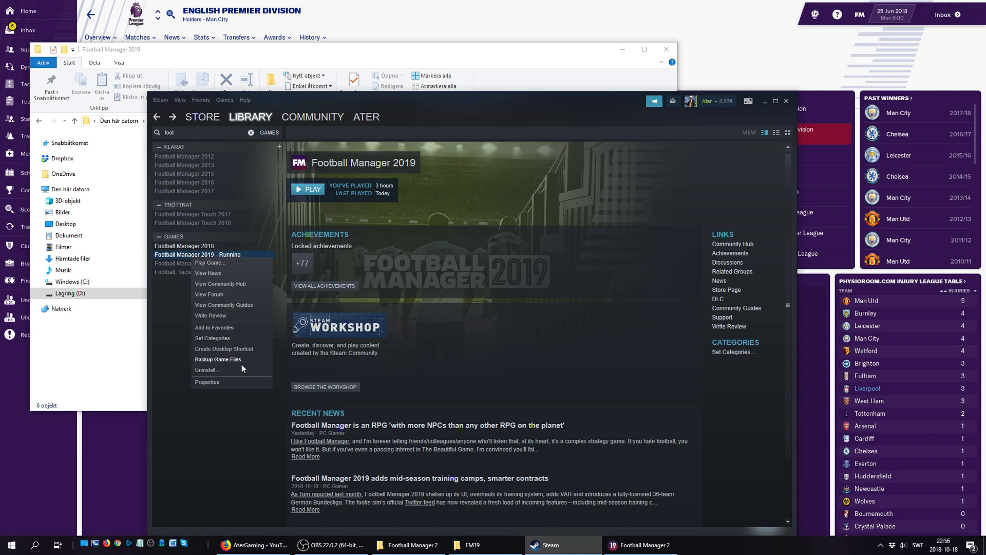
{"action": "left_click", "coordinate": [238, 381]}
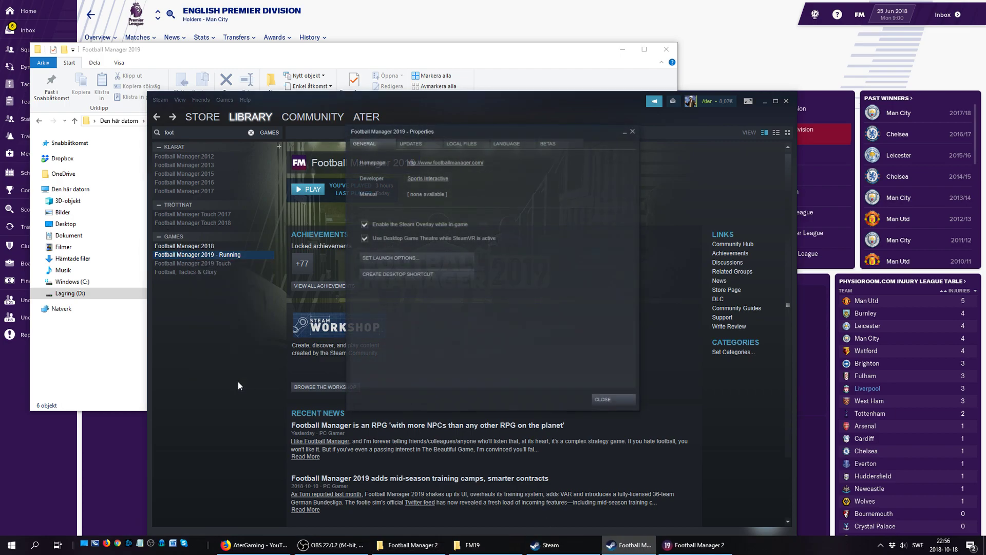
{"action": "left_click", "coordinate": [387, 261]}
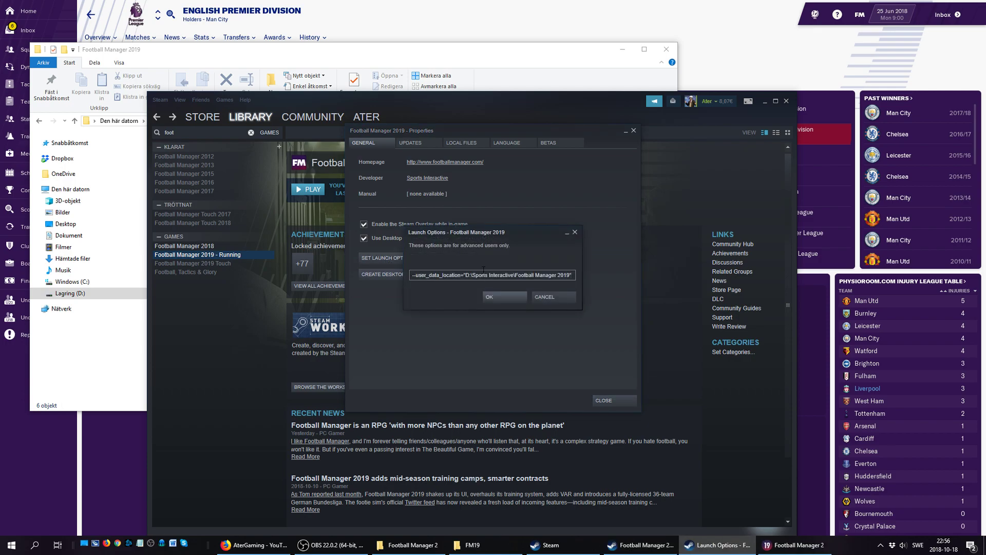
Replace the launch options text with --user_data_location="path"
{"action": "key", "text": "ctrl+a"}
{"action": "key", "text": "BackSpace"}
{"action": "type", "text": "--user_data_location=\"path\""}
{"action": "left_click_drag", "start_coordinate": [468, 274], "coordinate": [362, 269]}
{"action": "key", "text": "BackSpace"}
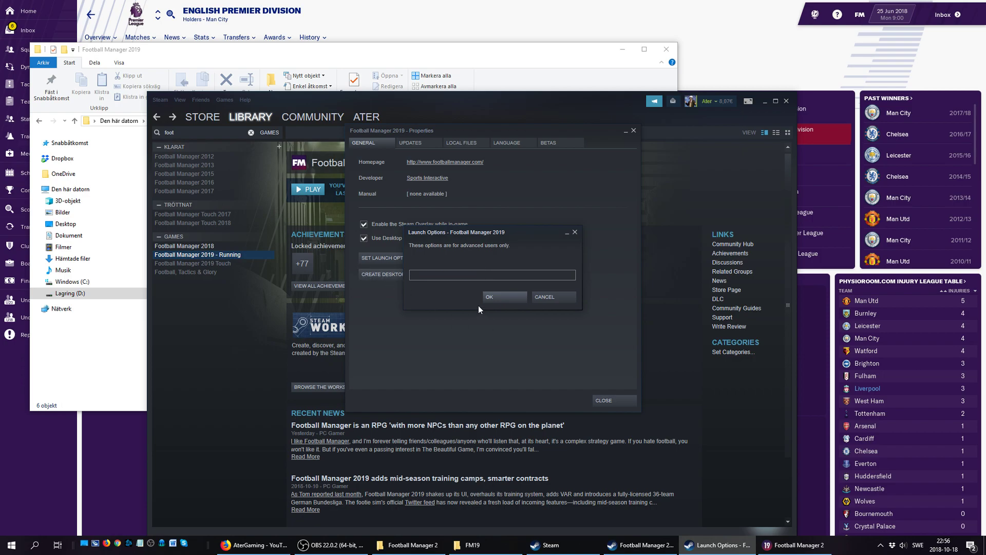
{"action": "type", "text": "--user_data_location=\"path\""}
Copy D:\Sports Interactive\Football Manager 2019 from Explorer's address bar and return to Launch Options
{"action": "left_click", "coordinate": [396, 69]}
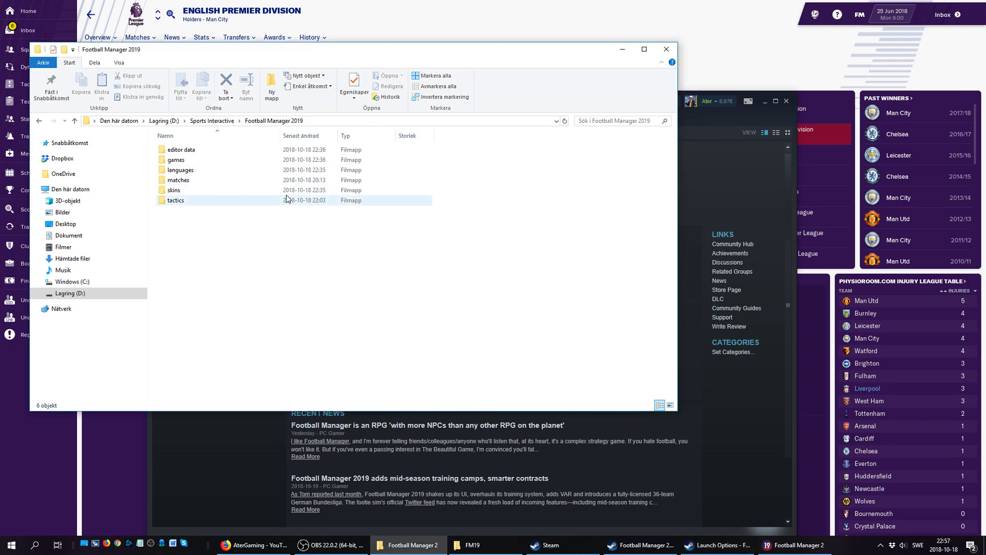
{"action": "left_click", "coordinate": [329, 121]}
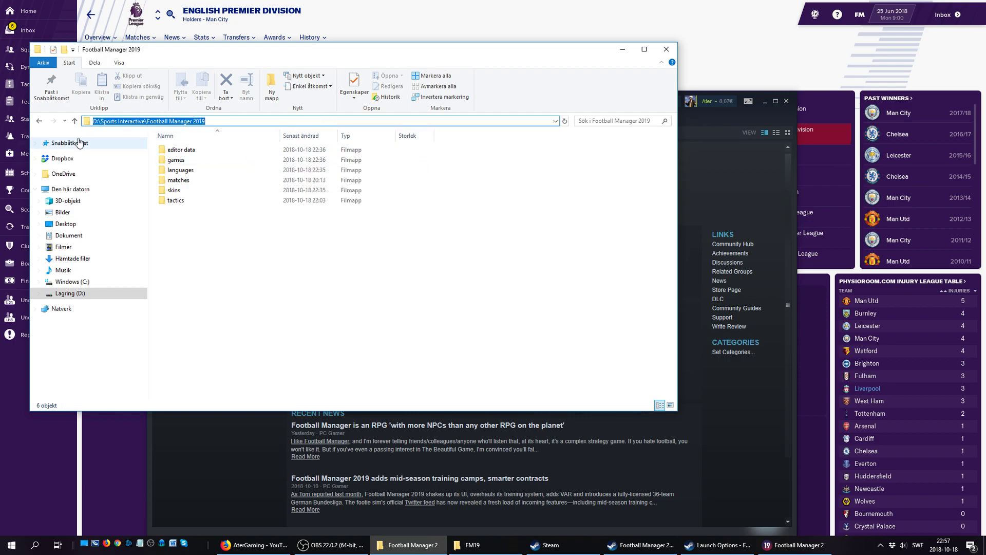
{"action": "left_click", "coordinate": [238, 250]}
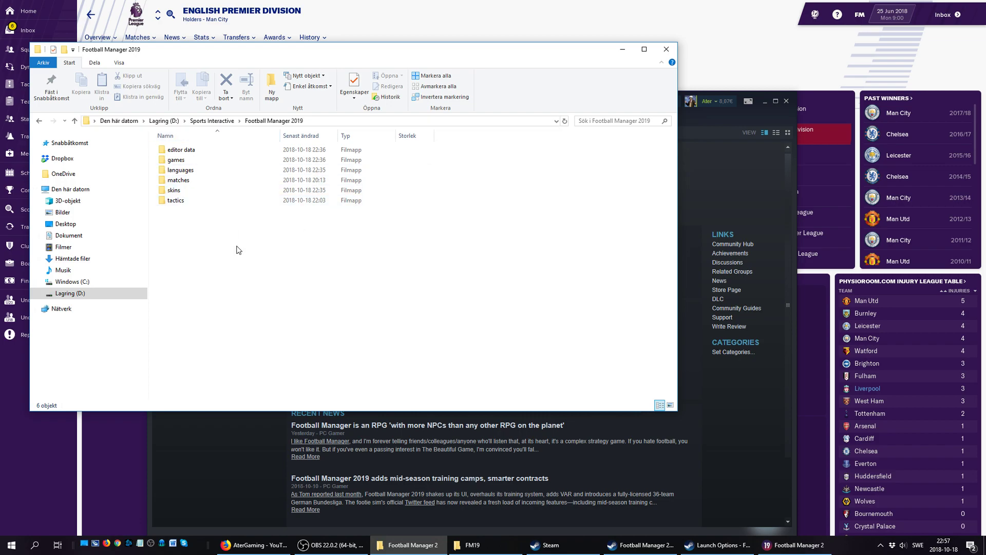
{"action": "left_click", "coordinate": [323, 122]}
{"action": "left_click", "coordinate": [359, 281]}
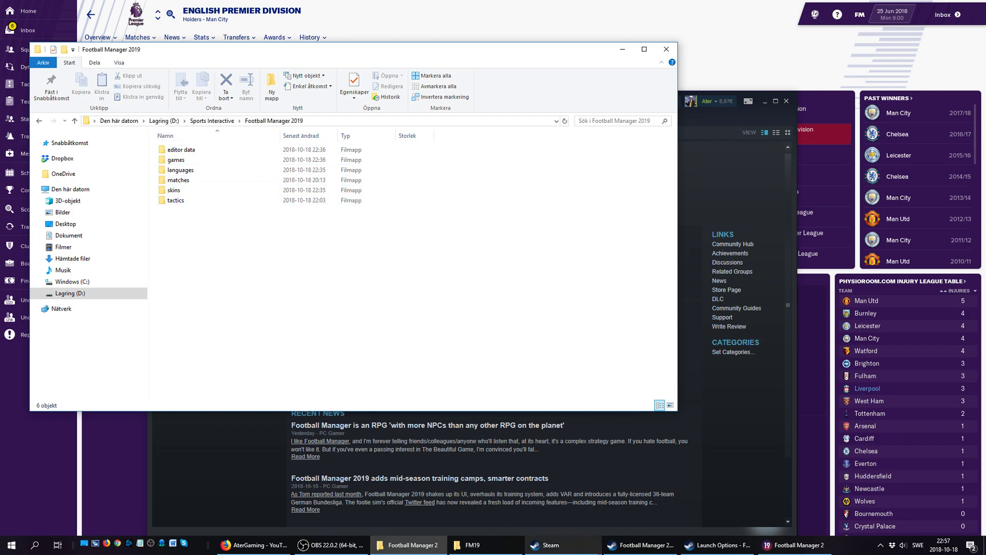
{"action": "left_click", "coordinate": [718, 545]}
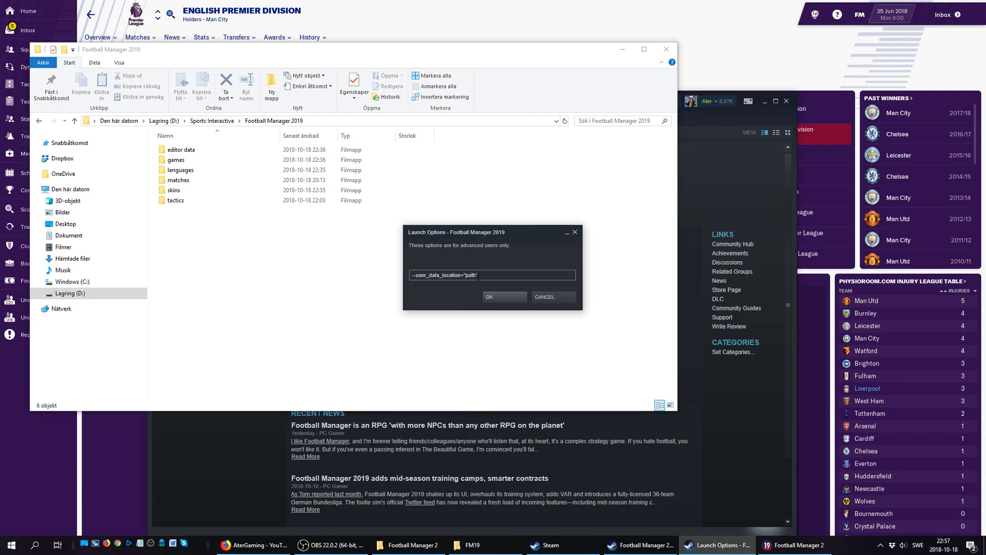
Swap the placeholder for the copied D:\Sports Interactive\Football Manager 2019 path, confirm, and close properties
{"action": "key", "text": "BackSpace"}
{"action": "key", "text": "BackSpace"}
{"action": "key", "text": "BackSpace"}
{"action": "key", "text": "BackSpace"}
{"action": "type", "text": "D:\\Sports Interactive\\Football Manager 2019"}
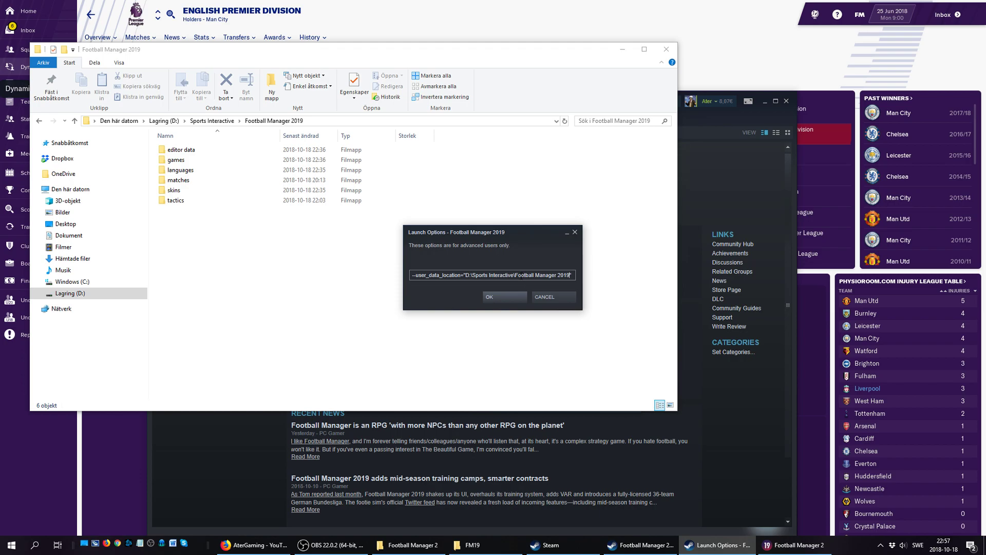
{"action": "left_click", "coordinate": [511, 297]}
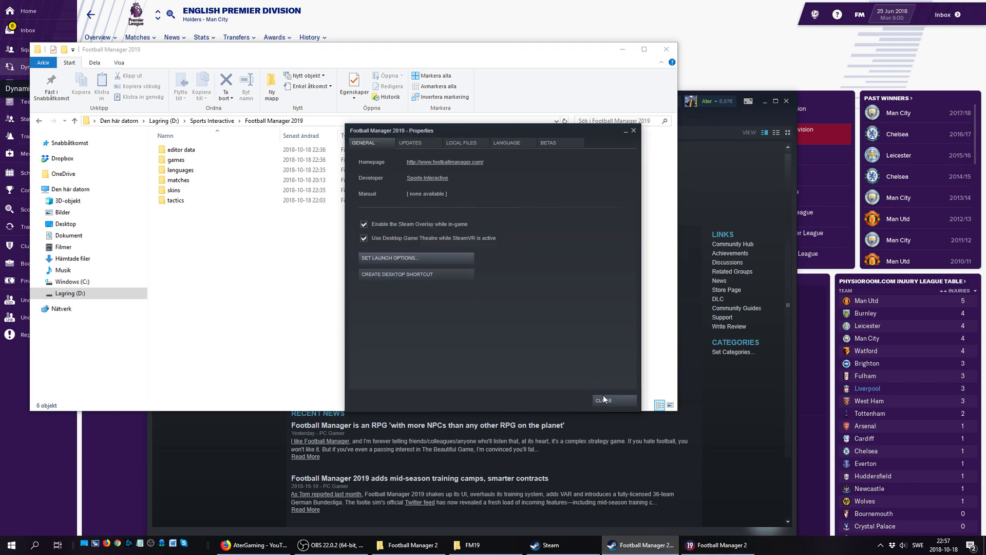
{"action": "left_click", "coordinate": [603, 398]}
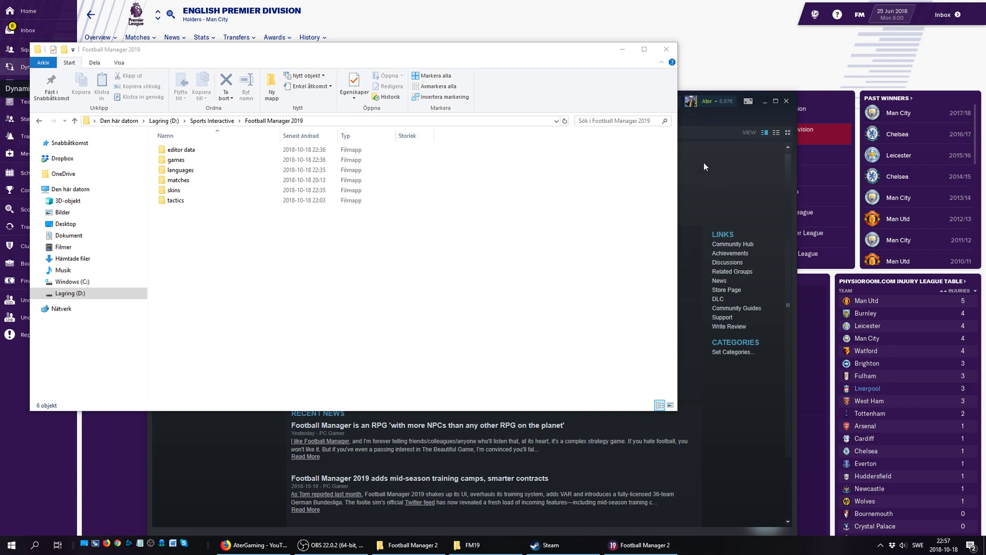
{"action": "left_click", "coordinate": [144, 437]}
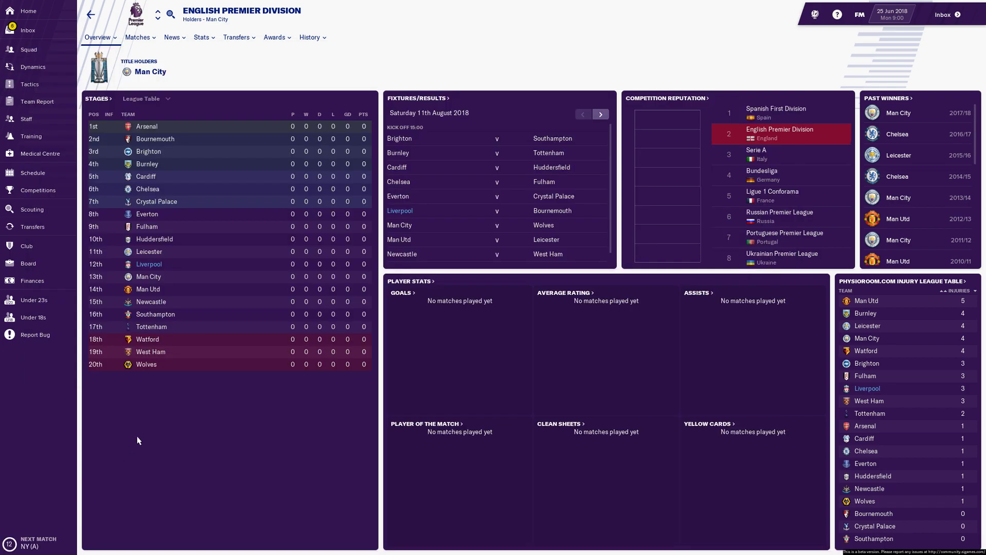